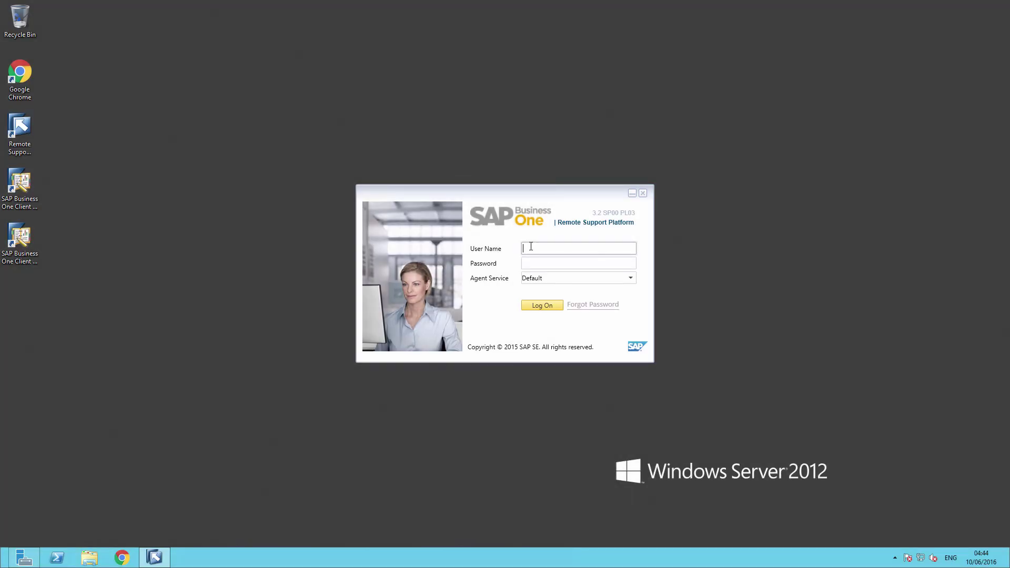
Step: Log on to the RSP console with the administrator user name and password
type("admin")
key("Tab")
type("admin")
key("Return")
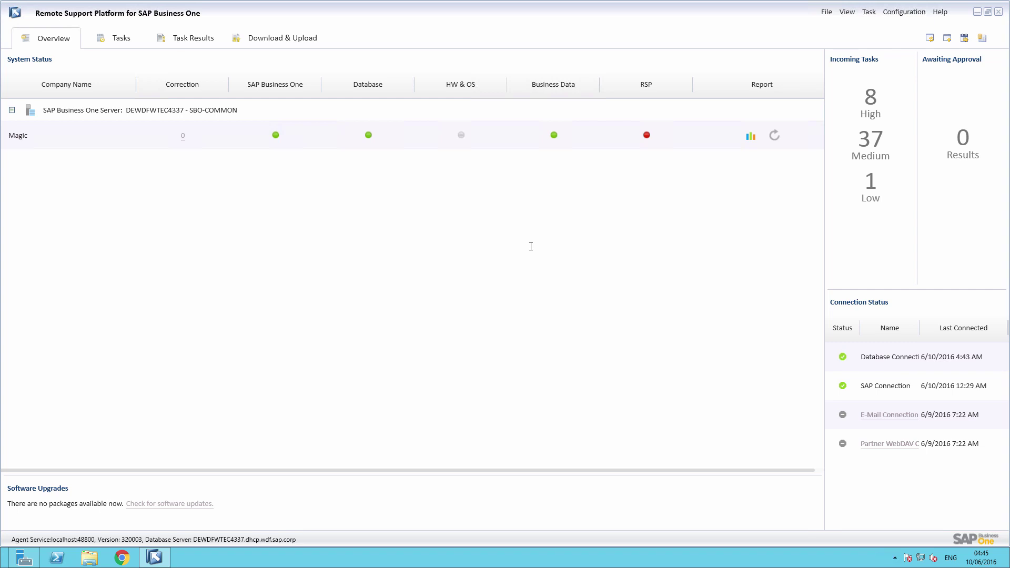
Step: Open Manage SAP Remote Connection from the File menu
left_click(826, 12)
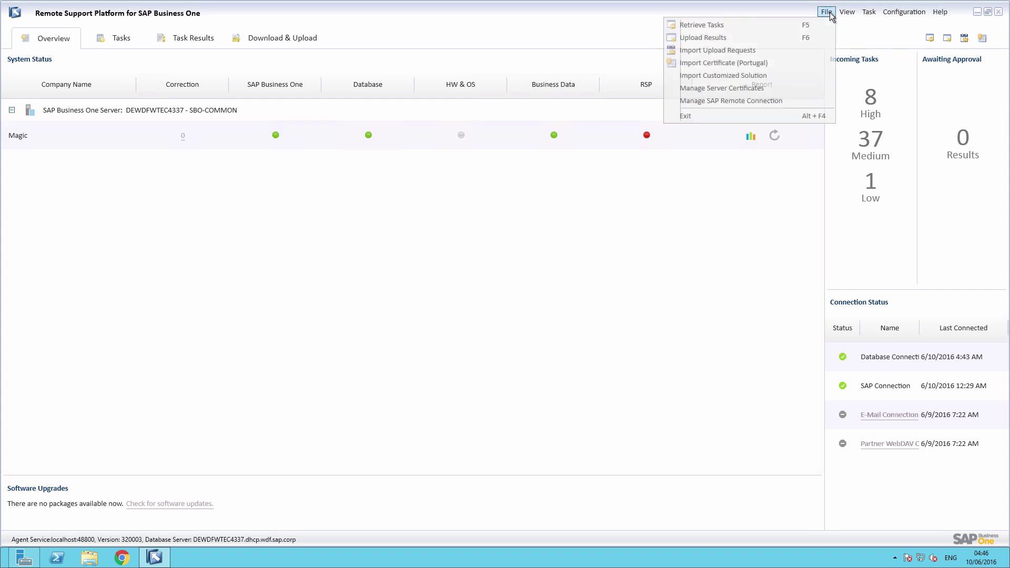
left_click(765, 102)
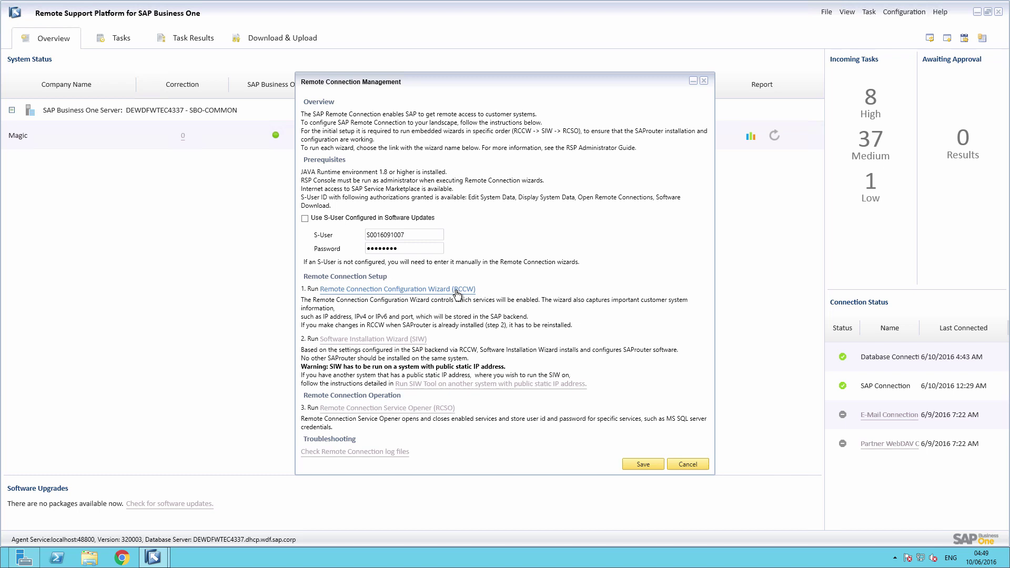
Step: Launch the RCCW configuration wizard and replace the old system number with the new one
left_click(456, 290)
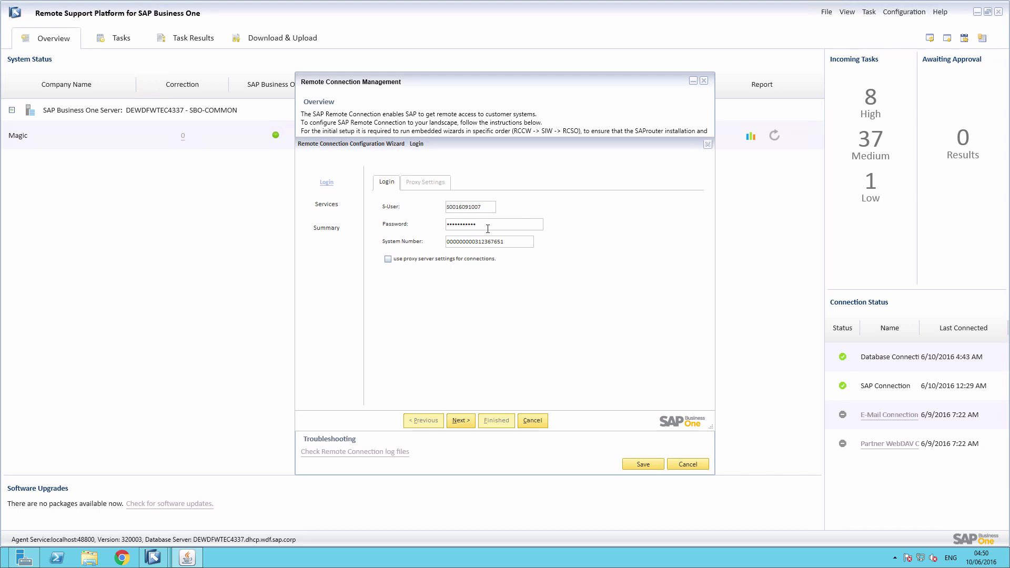
left_click_drag(508, 241, 438, 238)
type("950036827")
Step: Enable proxy use with hostname 'proxy' and port 8080, then advance to Services
left_click(388, 259)
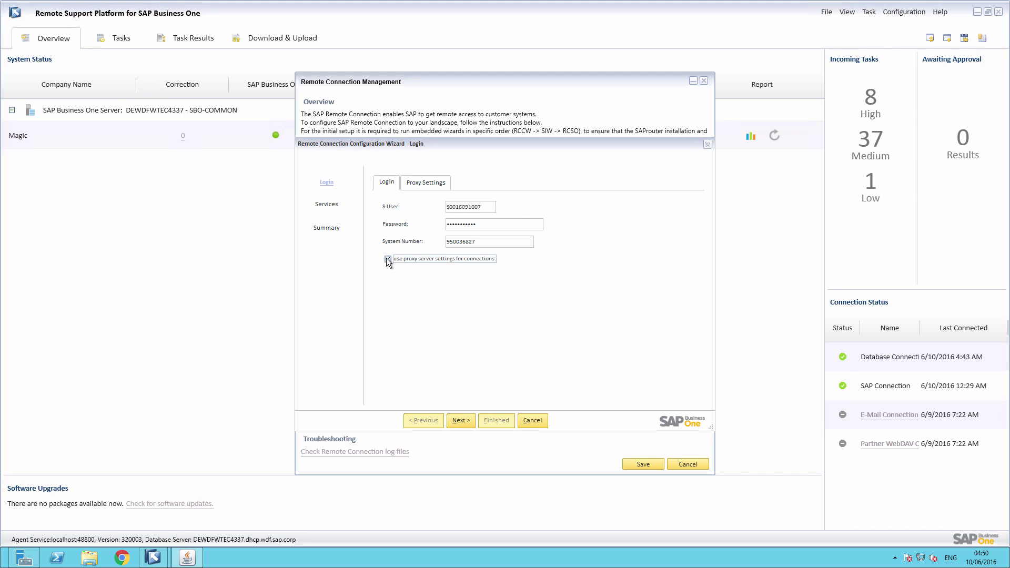
left_click(427, 184)
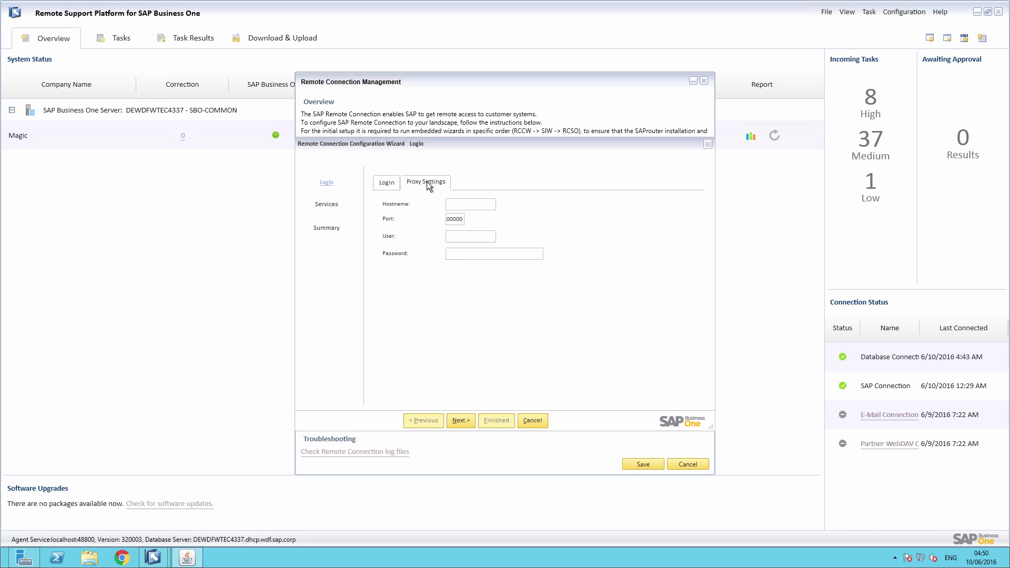
left_click(454, 204)
type("prox")
key("Delete")
left_click(464, 423)
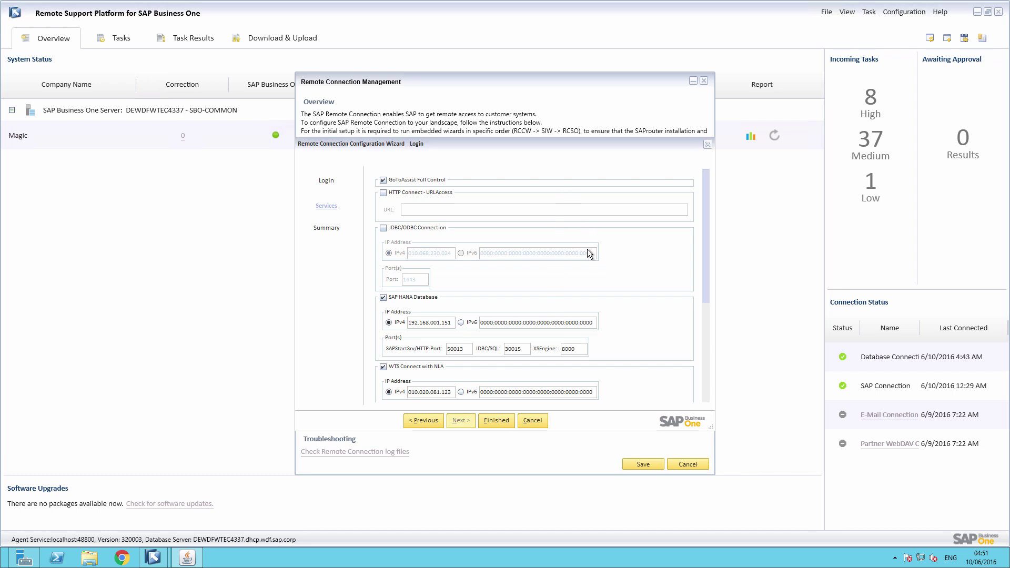
Step: Finish the wizard to book the selected services and show the Summary
left_click(498, 421)
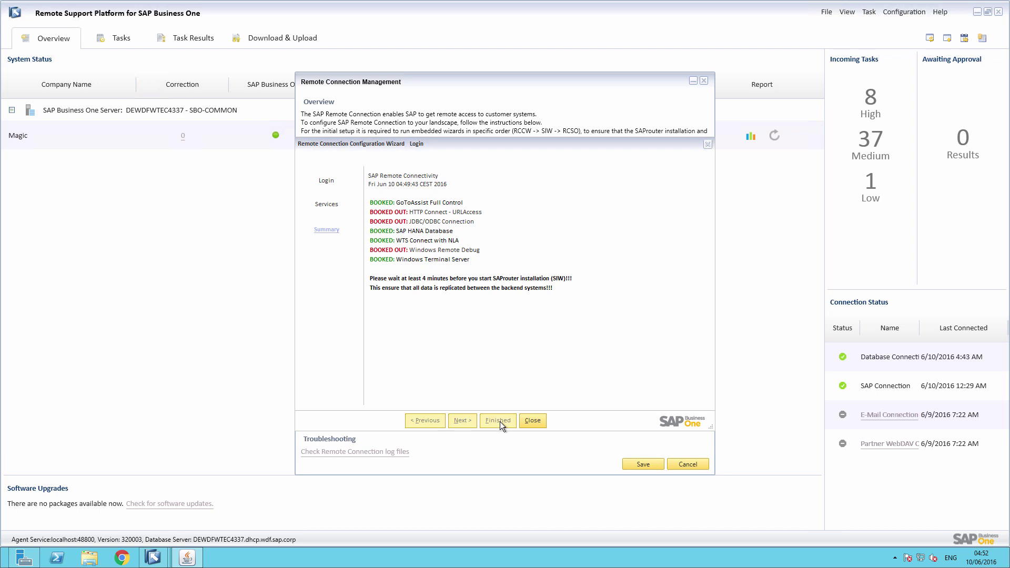
Step: Close the Remote Connection Configuration Wizard
left_click(533, 420)
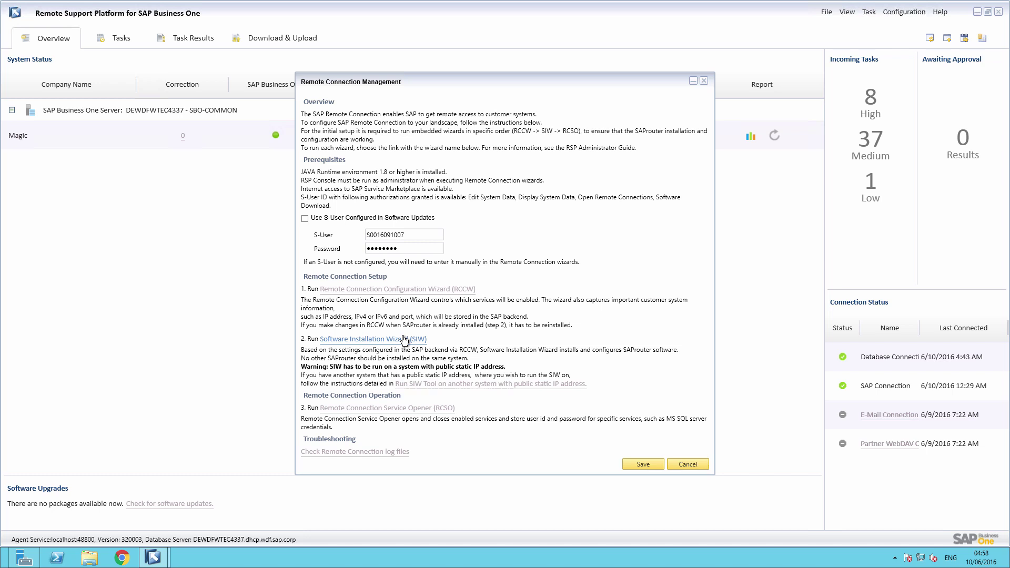
Step: Launch the SIW wizard, replace the system number and enter public IPv4 111.111.110.110
left_click(405, 339)
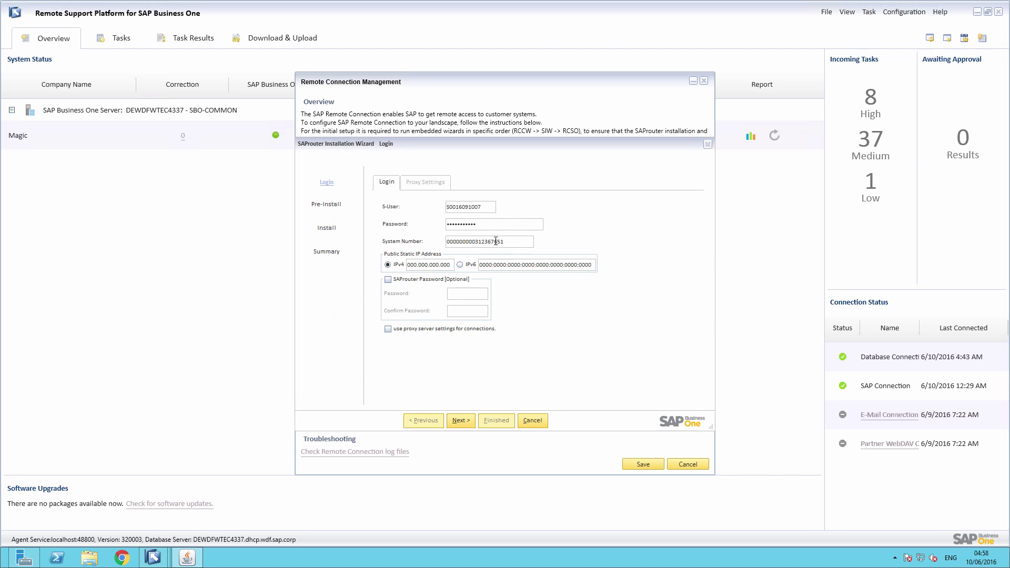
left_click_drag(504, 242, 413, 243)
type("950036")
type("82")
type("11")
type("1.11")
type("1.")
type("110.110")
Step: Enable proxy use with hostname 'proxy' and port 8080
left_click(389, 329)
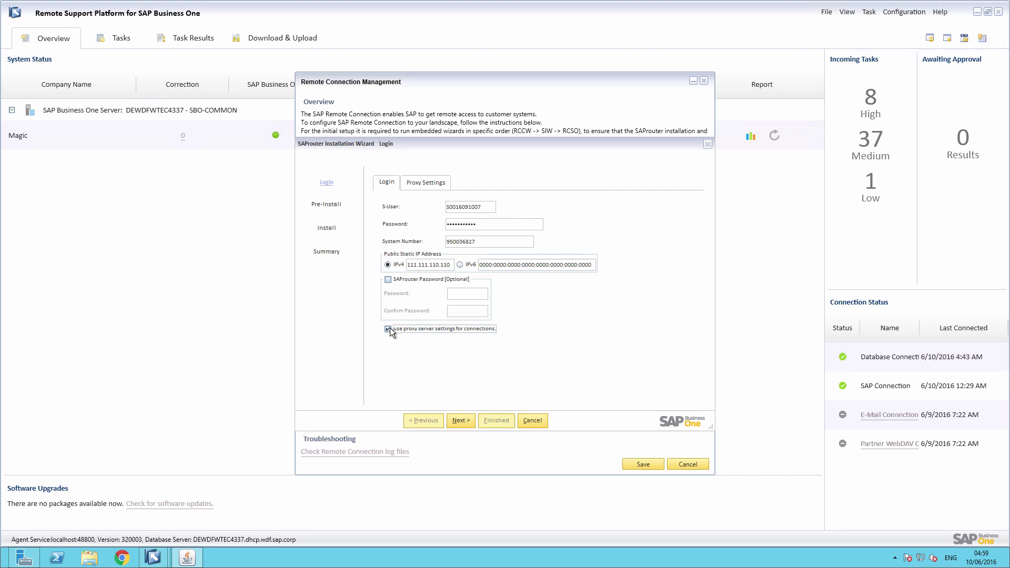
left_click(439, 185)
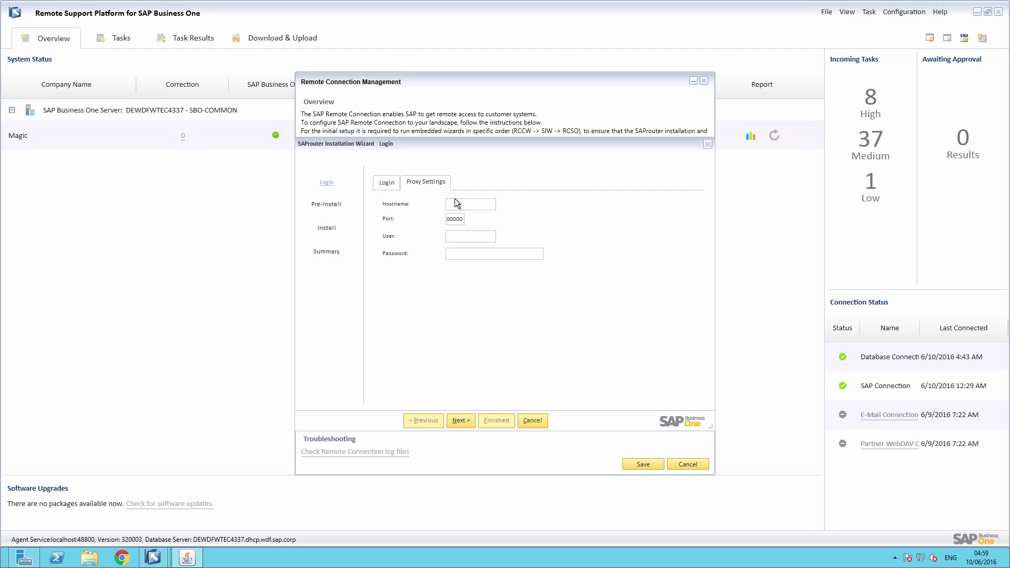
left_click(455, 204)
type("proxy")
key("Tab")
type("8080")
Step: Pass Pre Install and requirement verification, then install SAProuter to 100% Complete
left_click(458, 419)
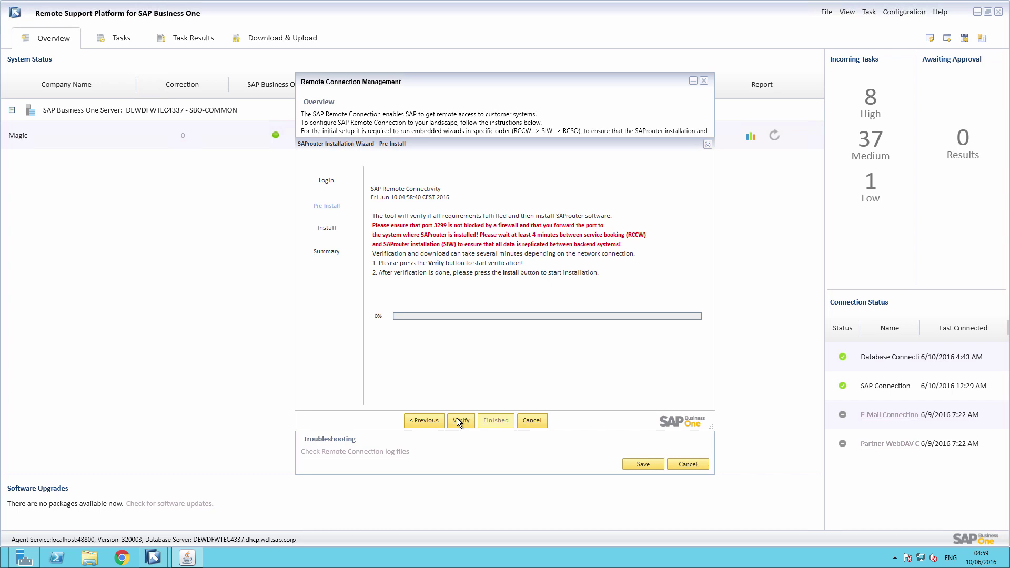
left_click(457, 421)
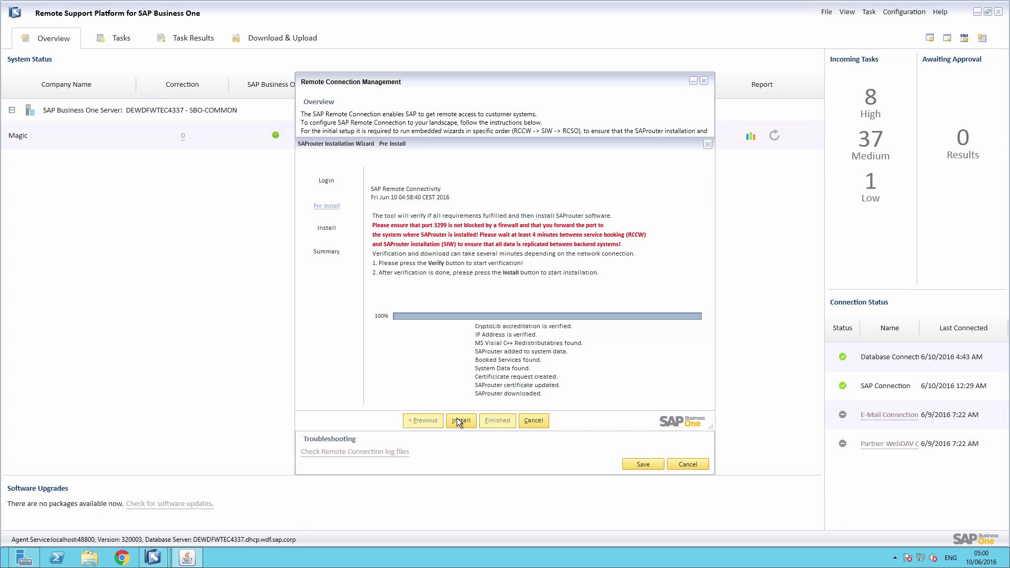
left_click(458, 421)
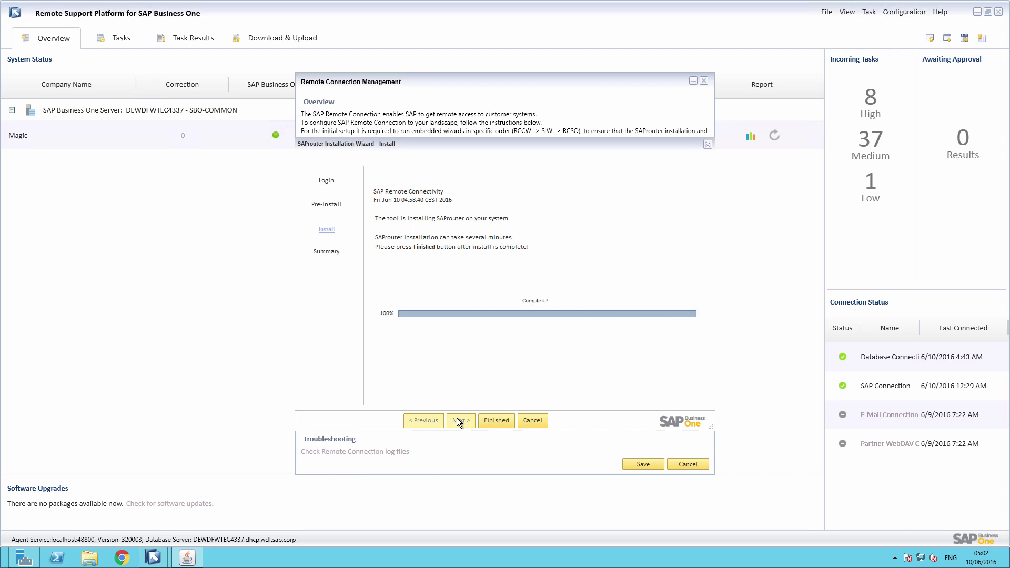
Step: Finish the SAProuter Installation Wizard to show its Summary page
left_click(494, 424)
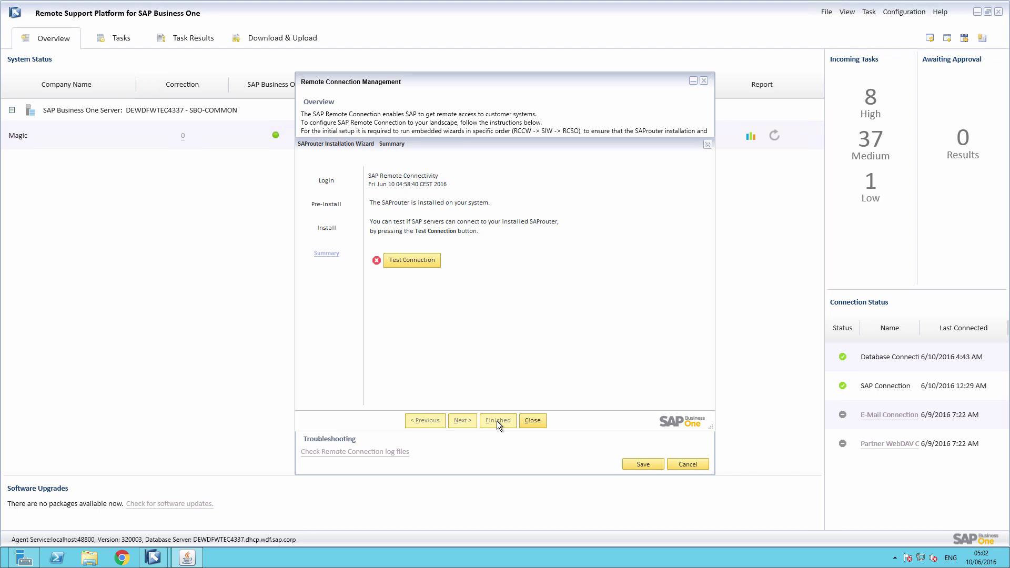
Step: Close the SIW wizard, launch the RCSO wizard and replace the system number
left_click(532, 420)
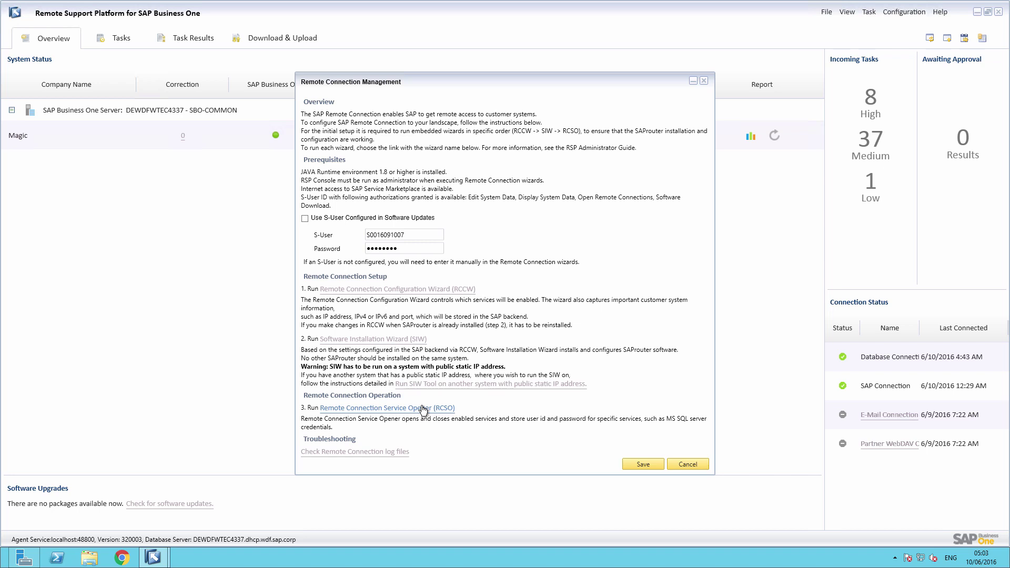
left_click(423, 408)
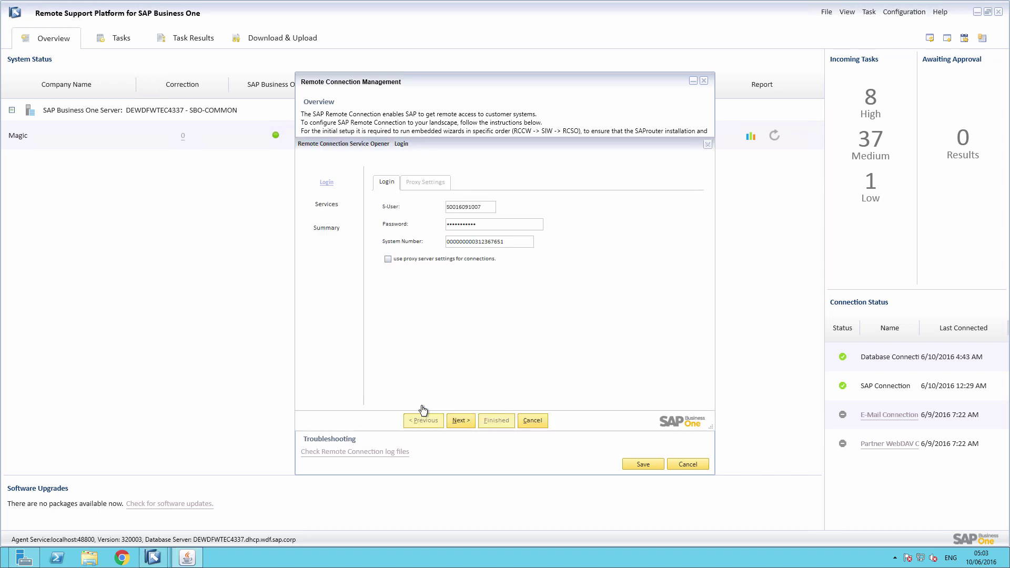
double_click(504, 243)
type("950036827")
Step: Enable proxy use with hostname 'proxy' and port 8080
left_click(387, 259)
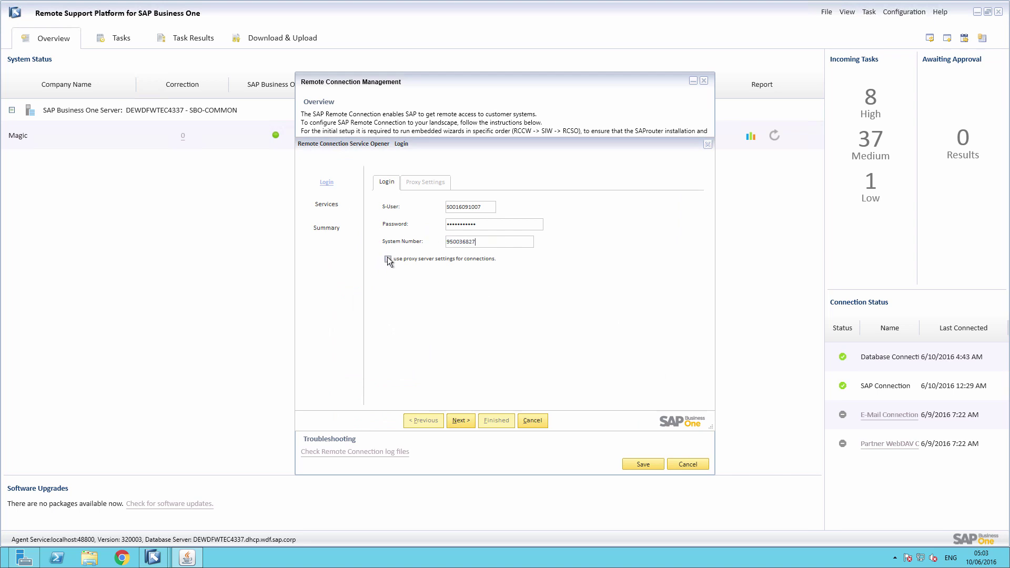
left_click(425, 183)
left_click(460, 202)
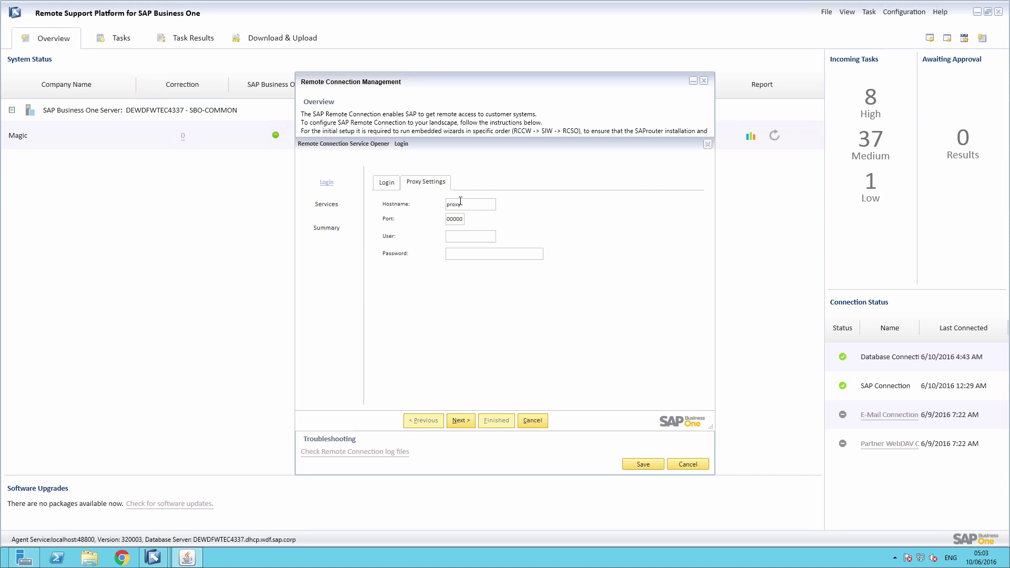
key("BackSpace")
Step: On the Services page, switch all four services from red crosses to green checks
left_click(460, 420)
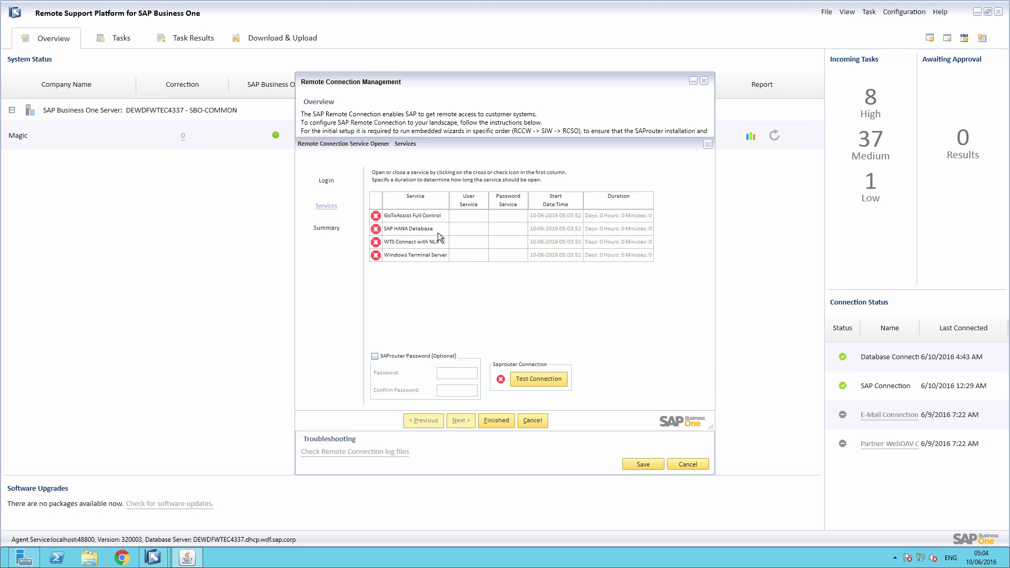
left_click(375, 216)
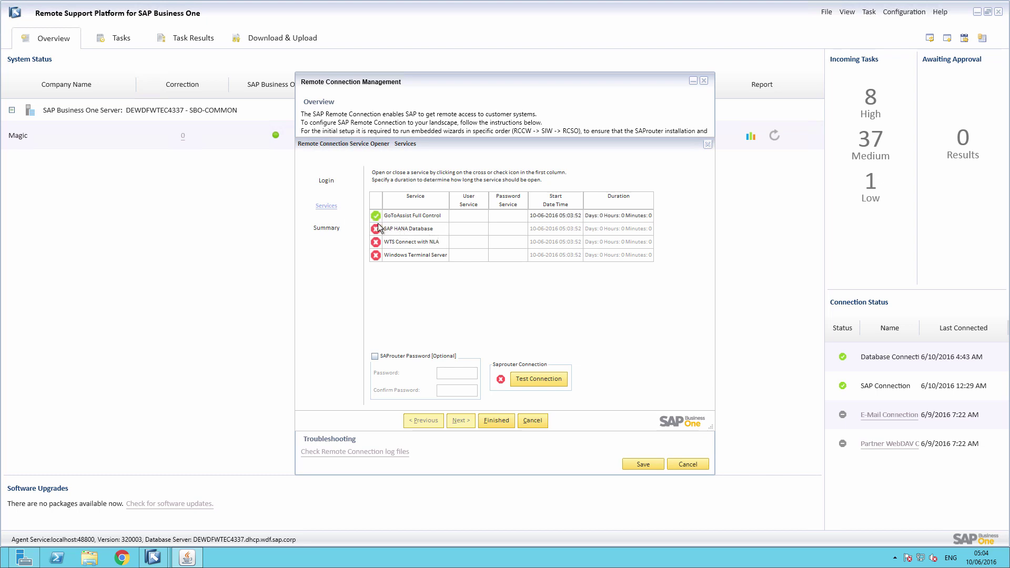
left_click(375, 228)
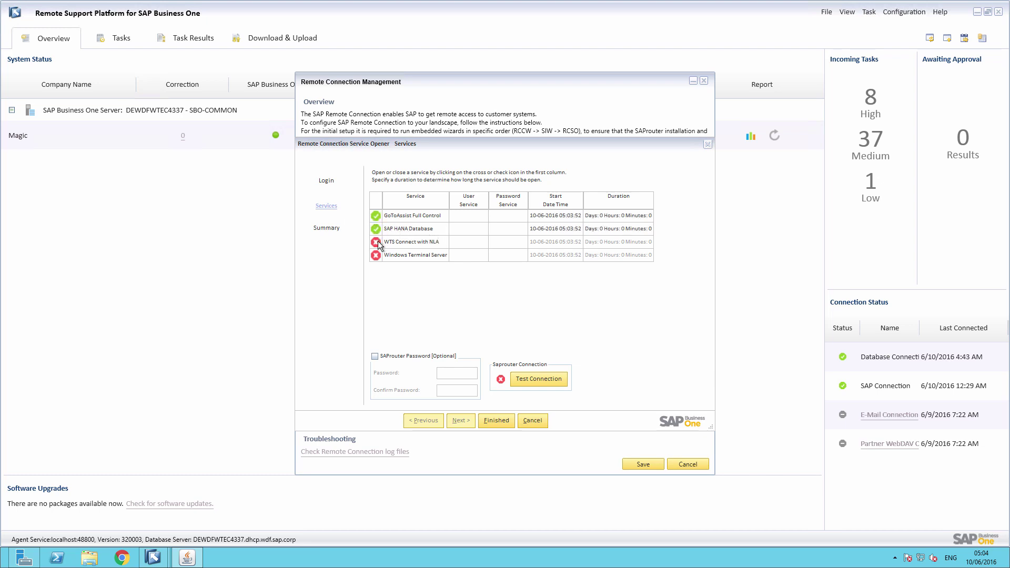
left_click(376, 242)
left_click(375, 255)
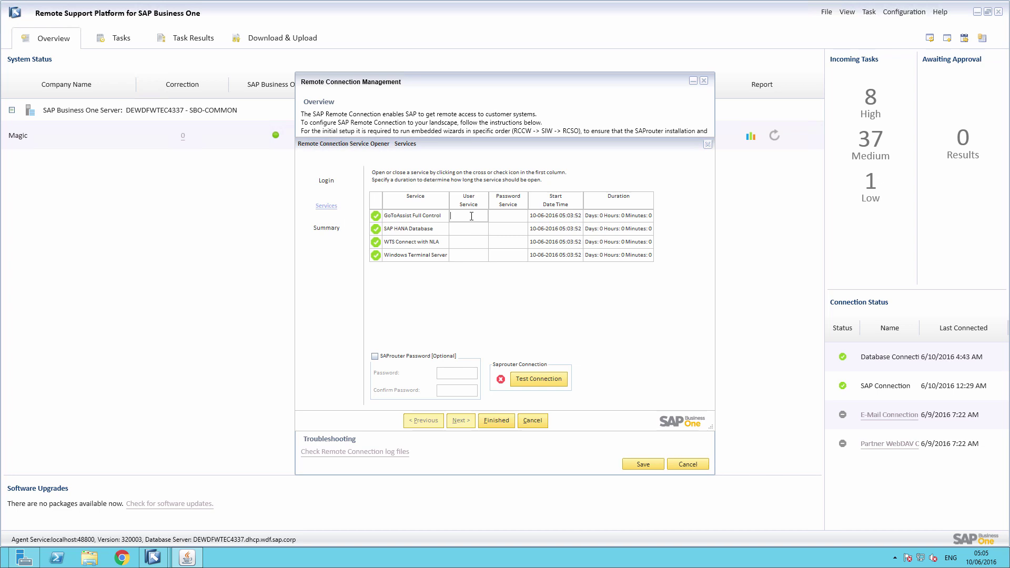
Step: Give GoToAssist Full Control a service user and password, and a 1-day open duration
type("This is my user")
left_click(504, 216)
key("BackSpace")
key("BackSpace")
key("BackSpace")
key("BackSpace")
left_click(631, 215)
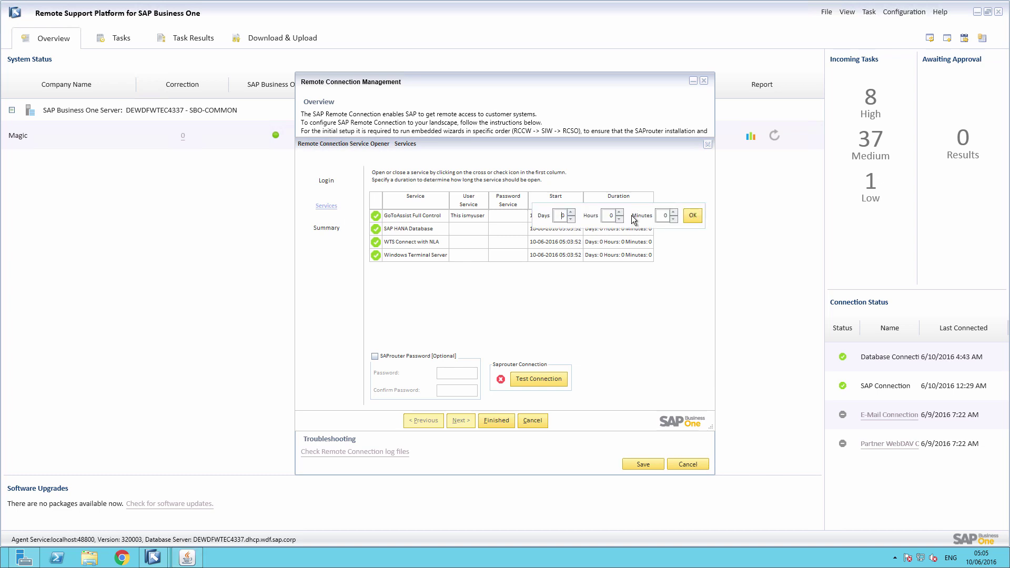
left_click(571, 212)
left_click(691, 216)
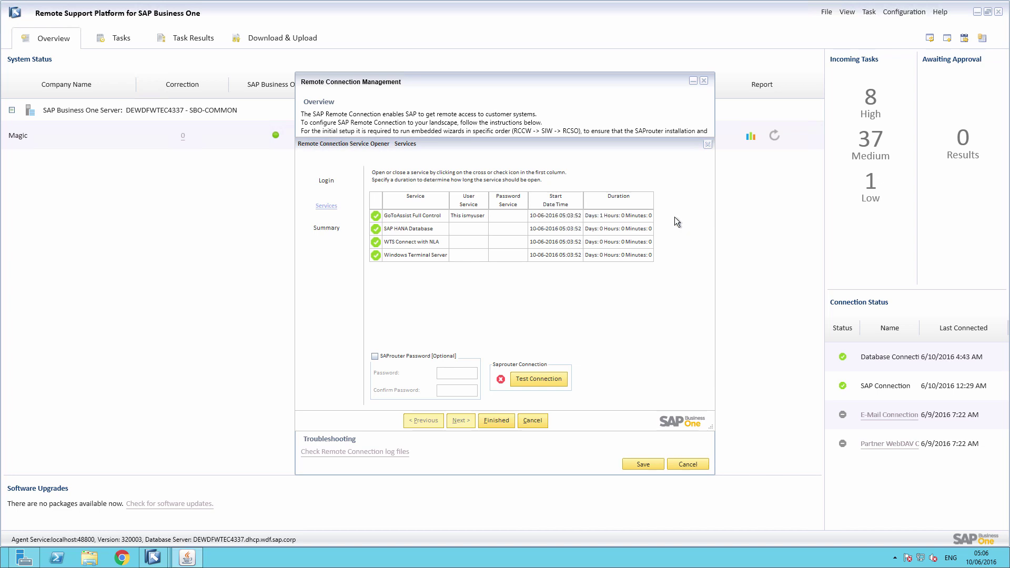
Step: Close the SAP HANA Database, WTS Connect with NLA and Windows Terminal Server services
left_click(376, 228)
left_click(376, 244)
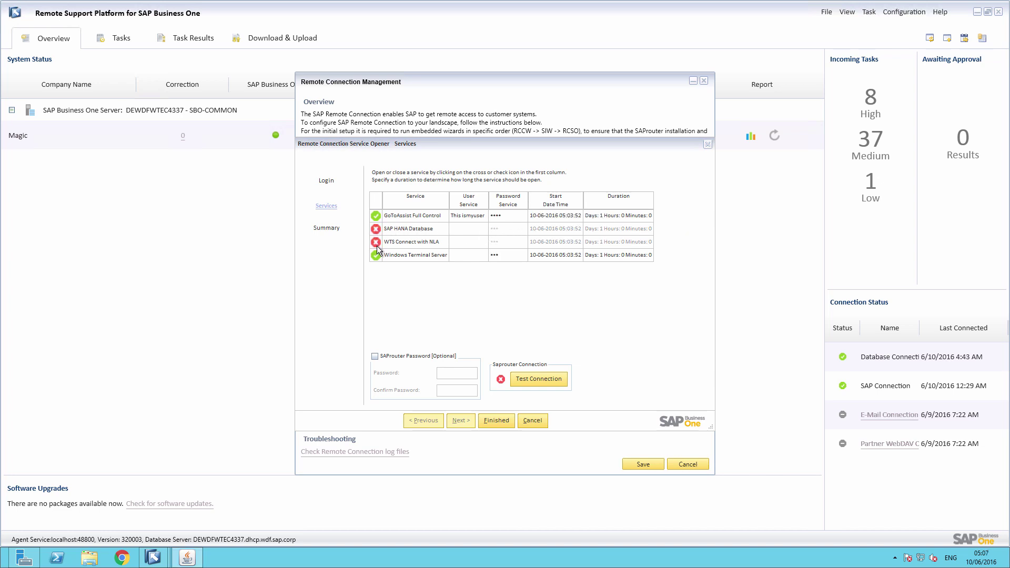
left_click(375, 255)
Step: Finish the Service Opener, review the OPEN/CLOSED summary, and close it to Remote Connection Management
left_click(506, 418)
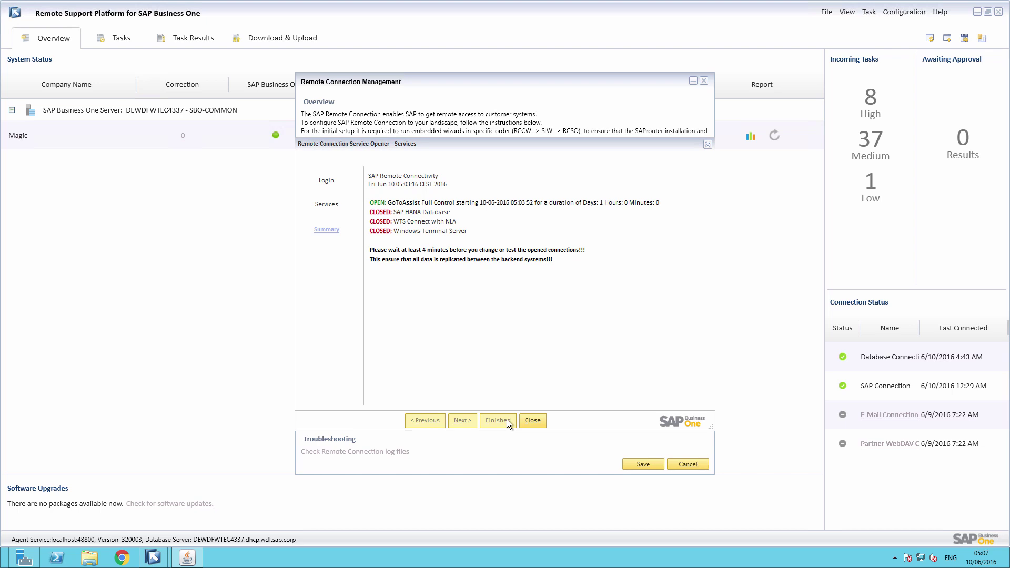
left_click(534, 421)
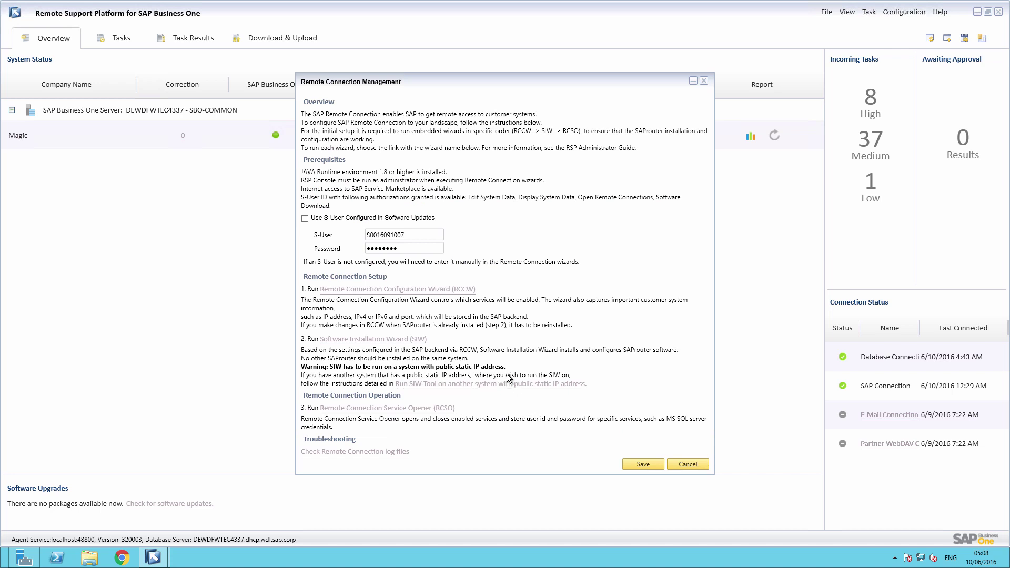